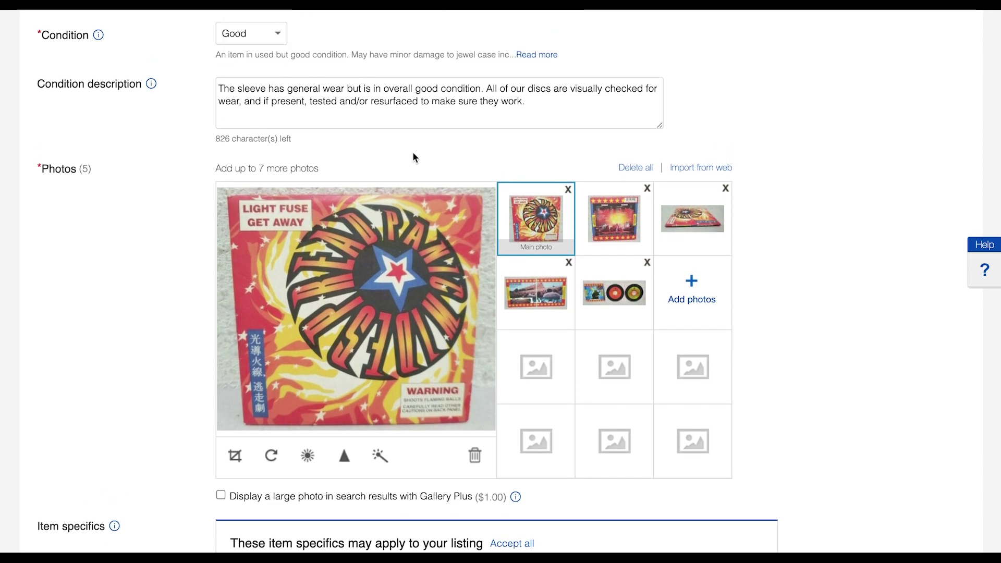
Step: Review the listing form's photos, required item specifics and recommended item specifics down to the item description
{"action": "scroll", "coordinate": [407, 175], "scroll_direction": "down", "scroll_amount": 3}
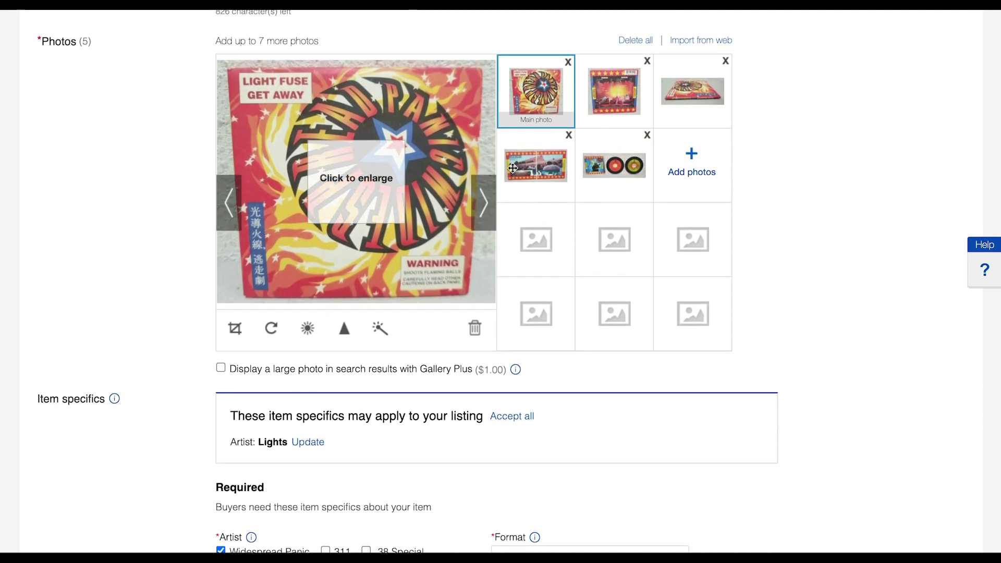
{"action": "scroll", "coordinate": [436, 211], "scroll_direction": "down", "scroll_amount": 2}
{"action": "scroll", "coordinate": [436, 213], "scroll_direction": "down", "scroll_amount": 7}
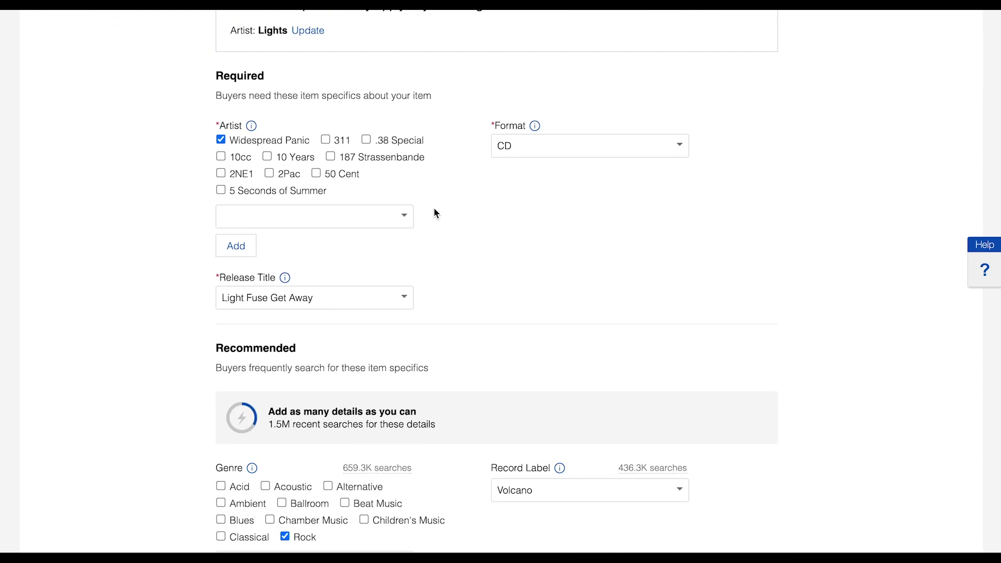
{"action": "scroll", "coordinate": [434, 213], "scroll_direction": "down", "scroll_amount": 1}
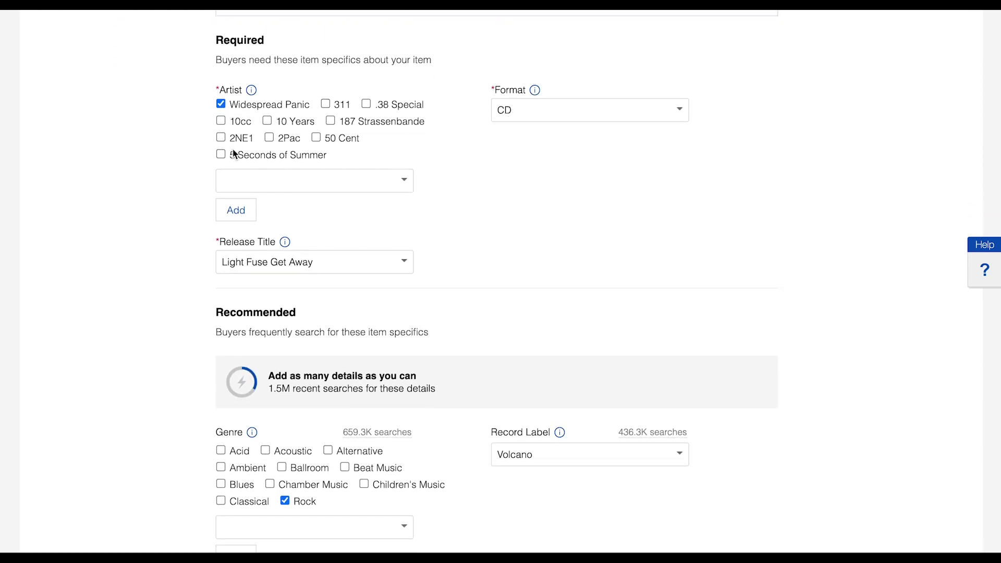
{"action": "scroll", "coordinate": [282, 256], "scroll_direction": "down", "scroll_amount": 6}
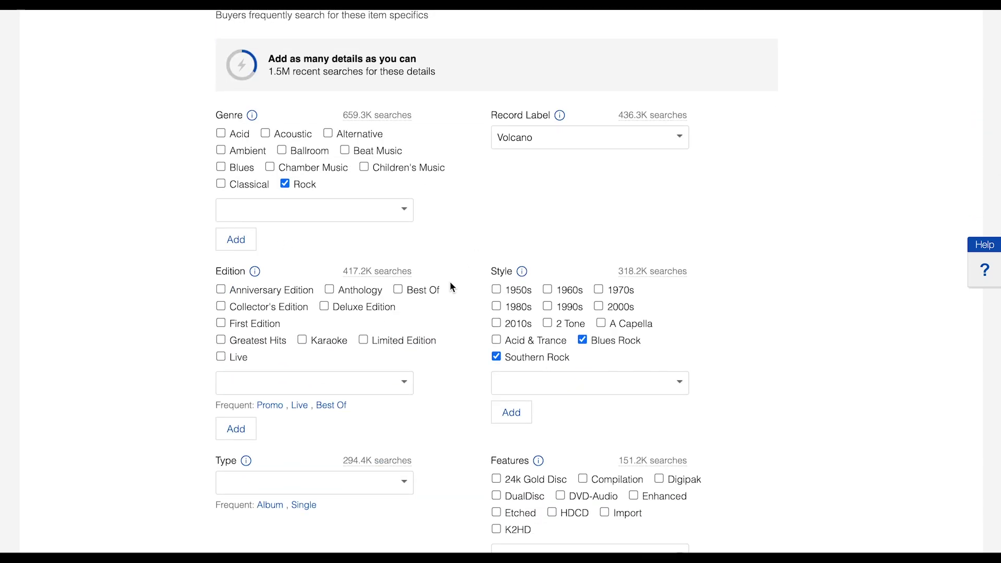
{"action": "scroll", "coordinate": [450, 281], "scroll_direction": "down", "scroll_amount": 3}
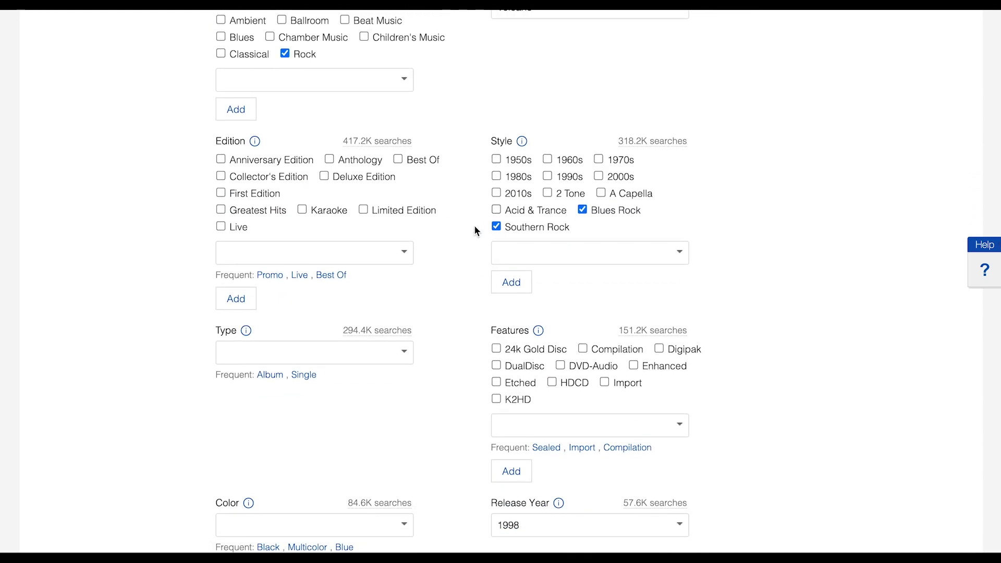
{"action": "scroll", "coordinate": [474, 231], "scroll_direction": "down", "scroll_amount": 4}
{"action": "scroll", "coordinate": [533, 312], "scroll_direction": "down", "scroll_amount": 9}
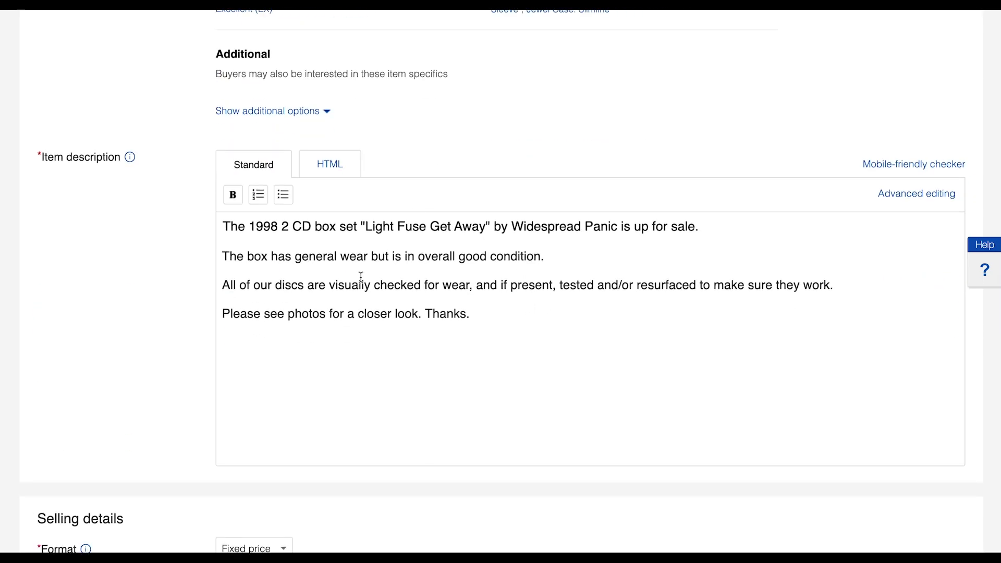
Step: Review the item description, selling details, shipping details, package weight options and promotion settings down to the end of the form
{"action": "scroll", "coordinate": [432, 345], "scroll_direction": "down", "scroll_amount": 3}
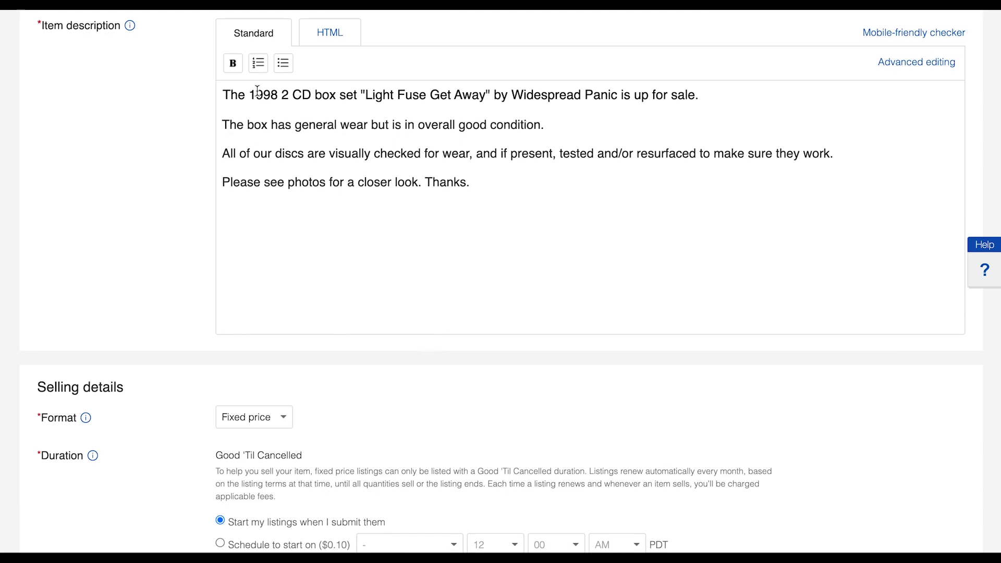
{"action": "scroll", "coordinate": [411, 233], "scroll_direction": "down", "scroll_amount": 5}
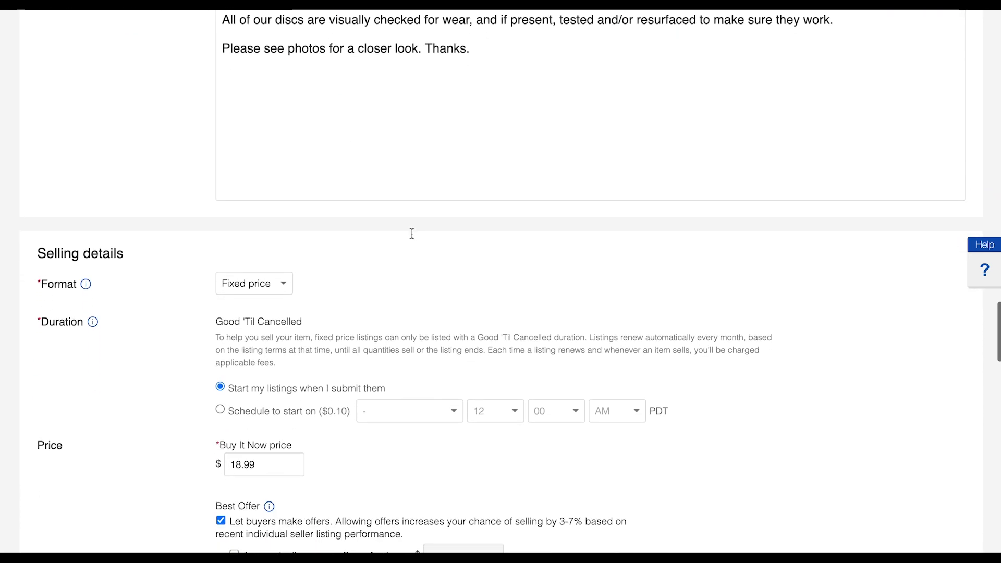
{"action": "scroll", "coordinate": [411, 234], "scroll_direction": "down", "scroll_amount": 1}
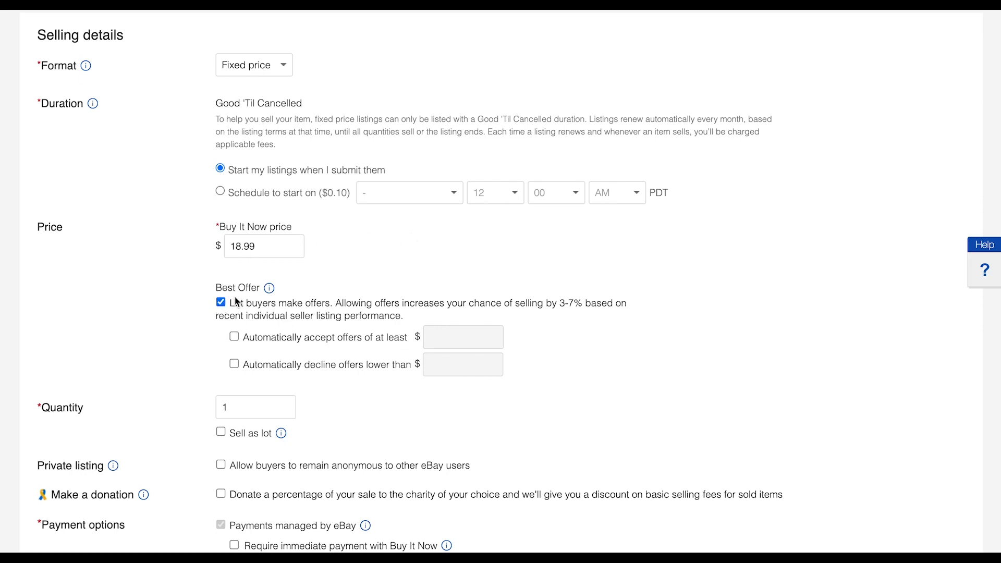
{"action": "scroll", "coordinate": [311, 315], "scroll_direction": "down", "scroll_amount": 7}
{"action": "scroll", "coordinate": [311, 315], "scroll_direction": "down", "scroll_amount": 5}
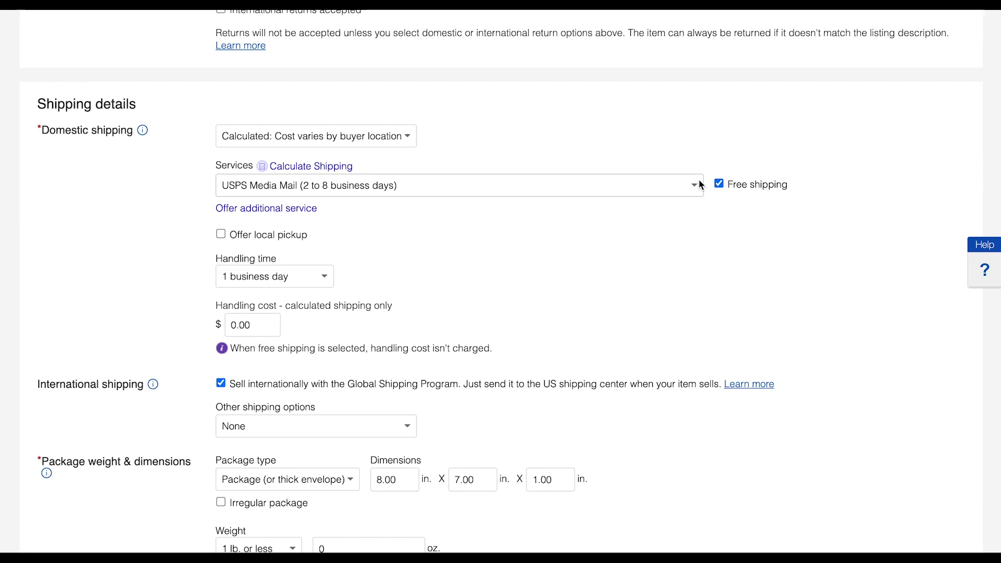
{"action": "scroll", "coordinate": [592, 269], "scroll_direction": "down", "scroll_amount": 5}
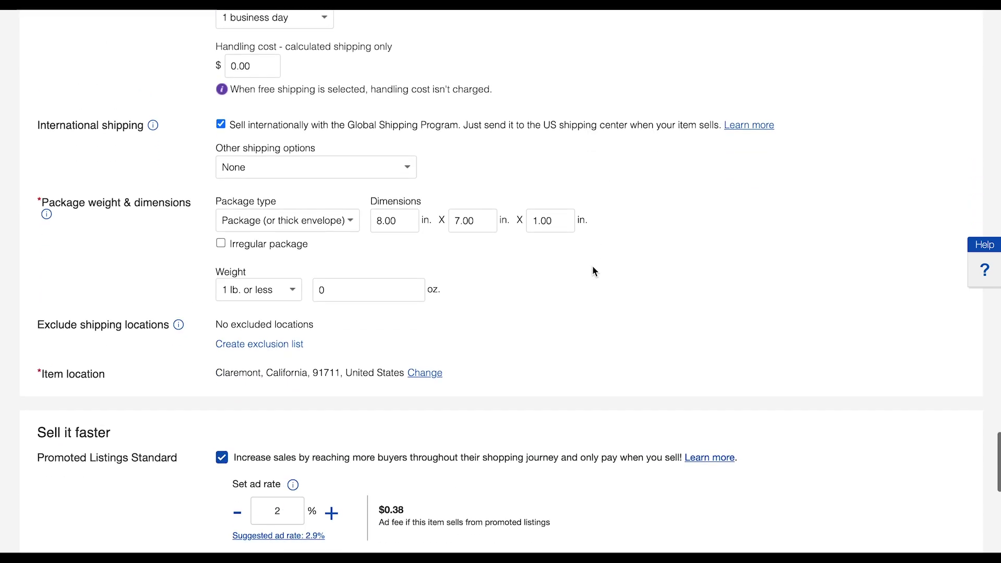
{"action": "left_click", "coordinate": [260, 289]}
{"action": "left_click", "coordinate": [293, 267]}
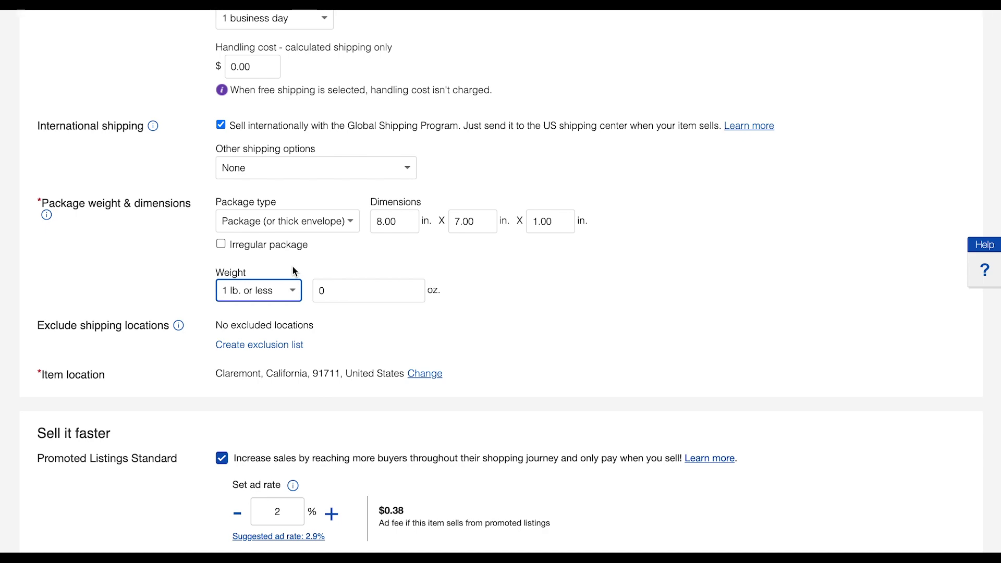
{"action": "scroll", "coordinate": [293, 267], "scroll_direction": "down", "scroll_amount": 5}
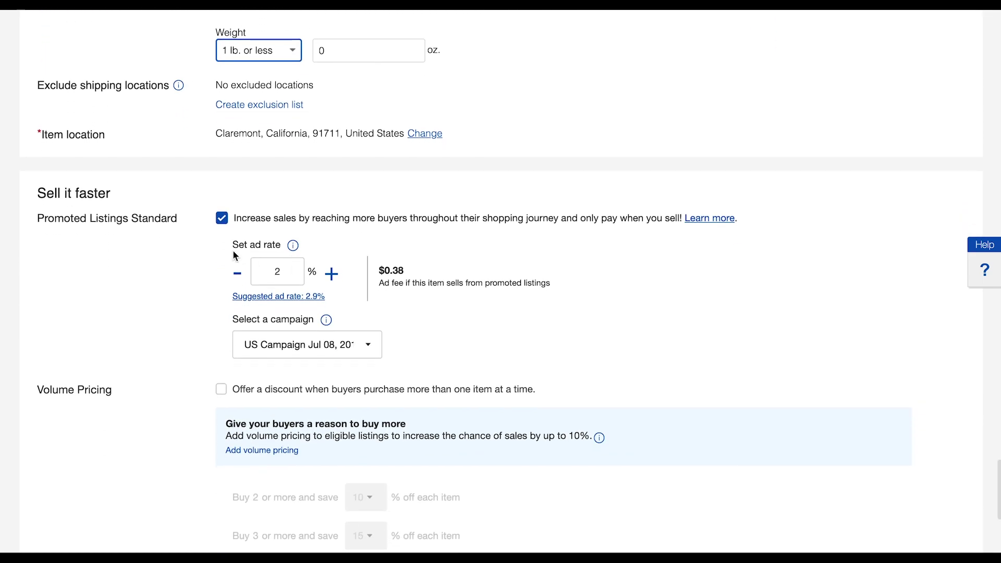
{"action": "scroll", "coordinate": [303, 298], "scroll_direction": "down", "scroll_amount": 6}
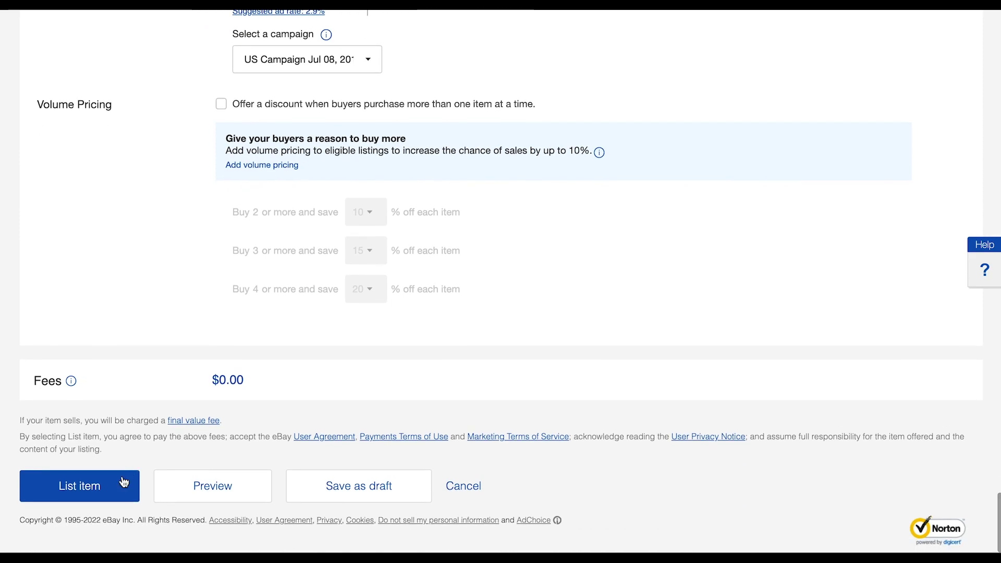
Step: Look back through the whole listing form up to the new listing experience notice above the listing details
{"action": "scroll", "coordinate": [384, 248], "scroll_direction": "up", "scroll_amount": 3}
{"action": "scroll", "coordinate": [383, 243], "scroll_direction": "up", "scroll_amount": 20}
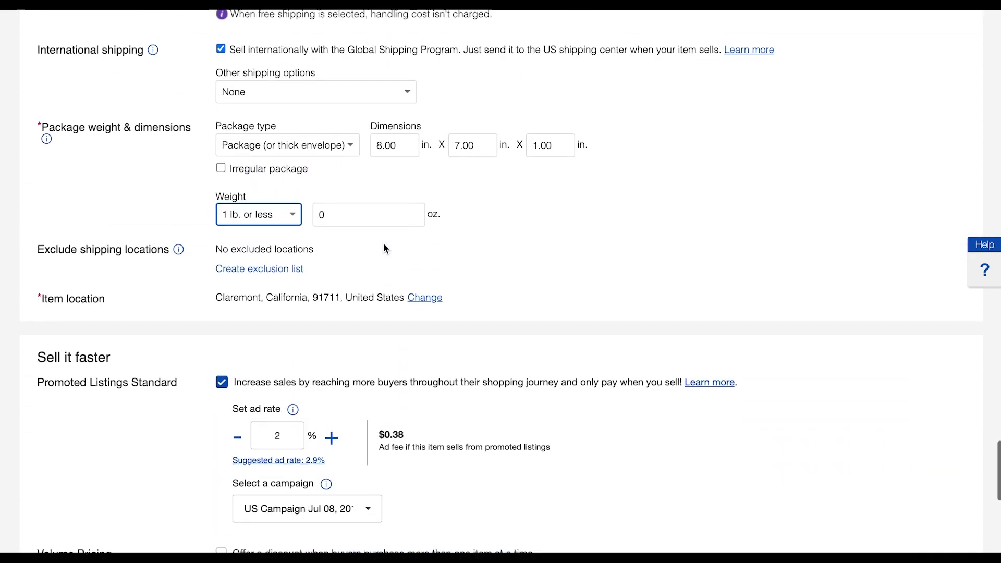
{"action": "scroll", "coordinate": [384, 246], "scroll_direction": "up", "scroll_amount": 15}
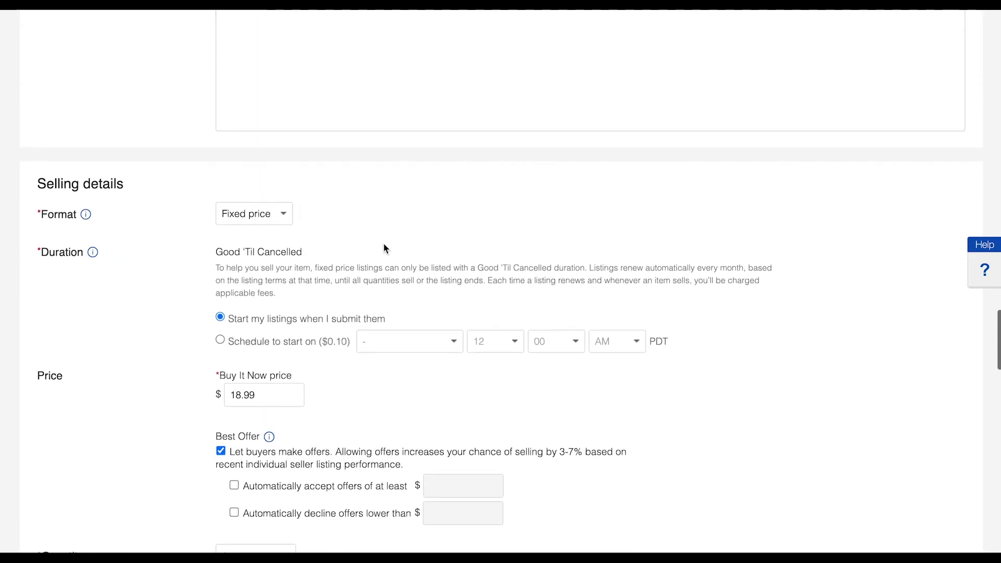
{"action": "scroll", "coordinate": [383, 243], "scroll_direction": "up", "scroll_amount": 12}
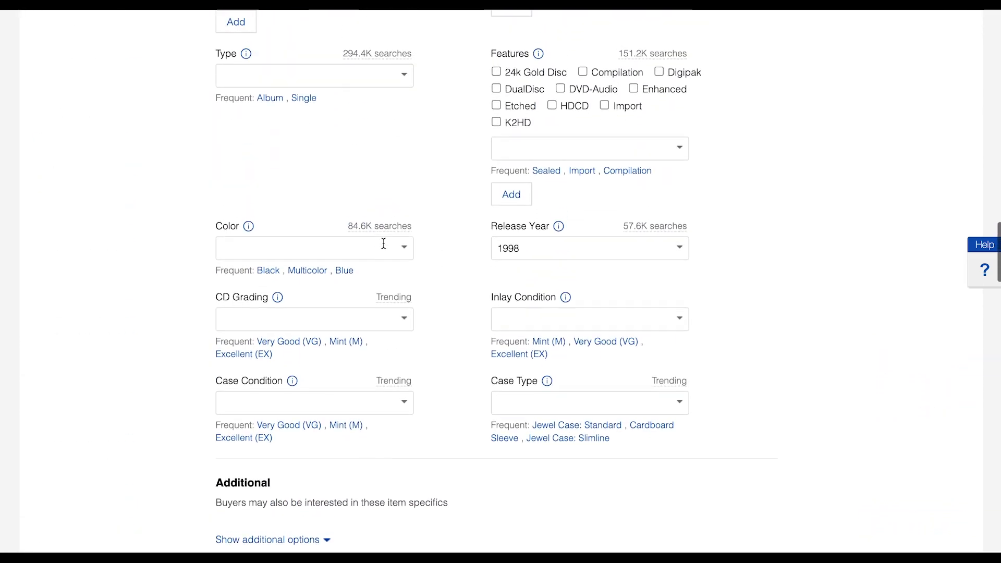
{"action": "scroll", "coordinate": [384, 247], "scroll_direction": "up", "scroll_amount": 10}
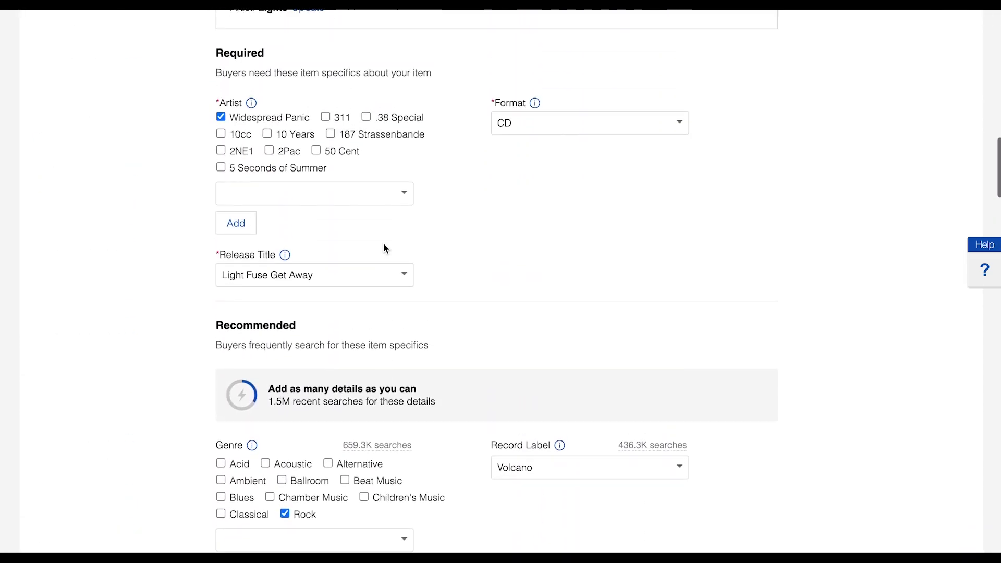
{"action": "scroll", "coordinate": [384, 244], "scroll_direction": "up", "scroll_amount": 5}
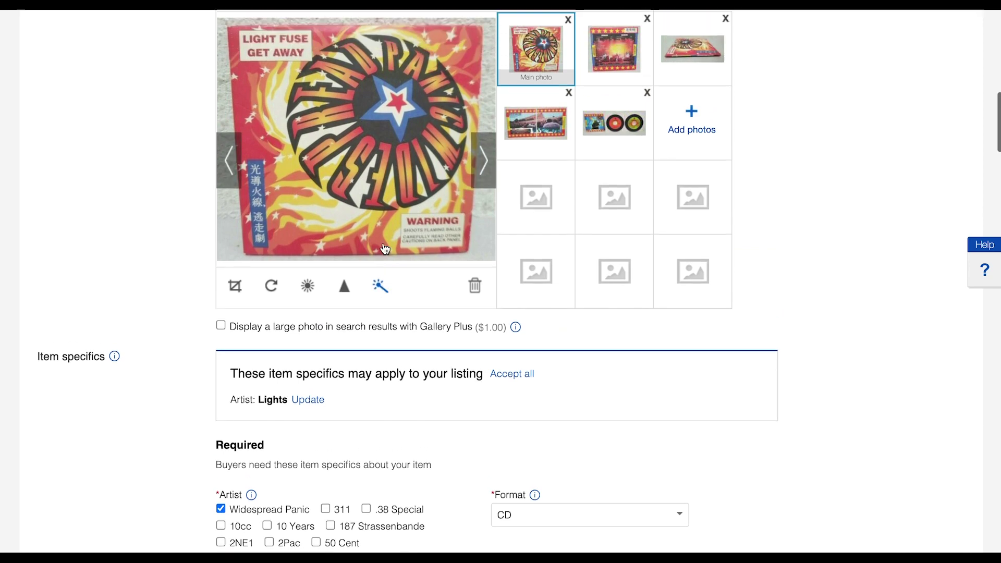
{"action": "scroll", "coordinate": [383, 247], "scroll_direction": "up", "scroll_amount": 1}
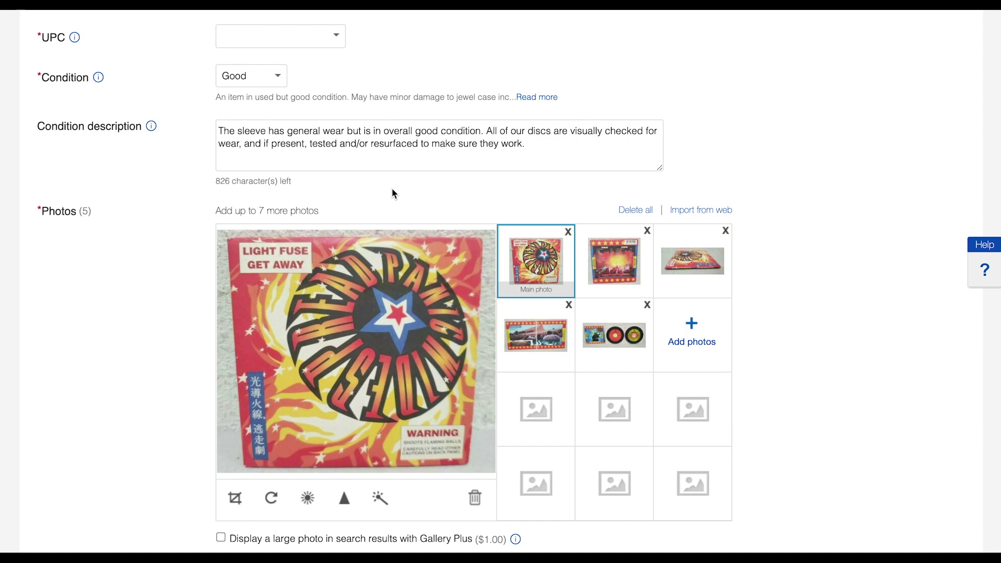
{"action": "scroll", "coordinate": [392, 194], "scroll_direction": "up", "scroll_amount": 4}
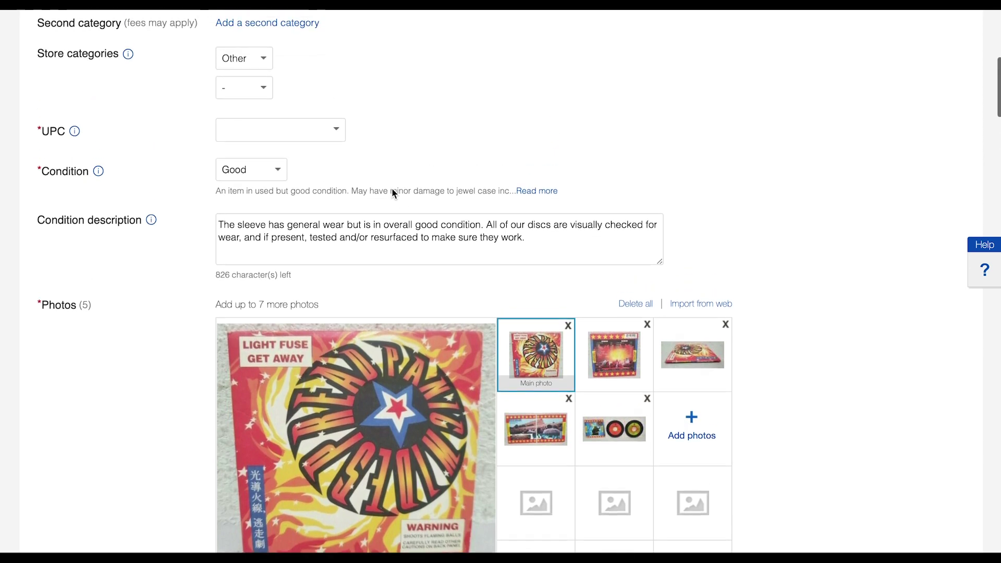
{"action": "scroll", "coordinate": [392, 193], "scroll_direction": "up", "scroll_amount": 5}
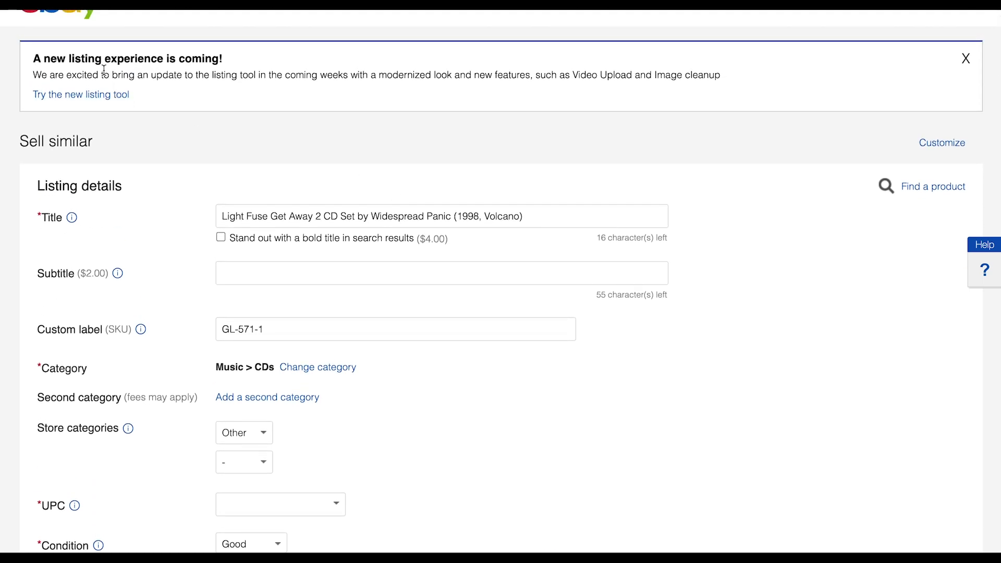
Step: Switch the listing to the new listing tool and dismiss its welcome message
{"action": "scroll", "coordinate": [197, 91], "scroll_direction": "down", "scroll_amount": 1}
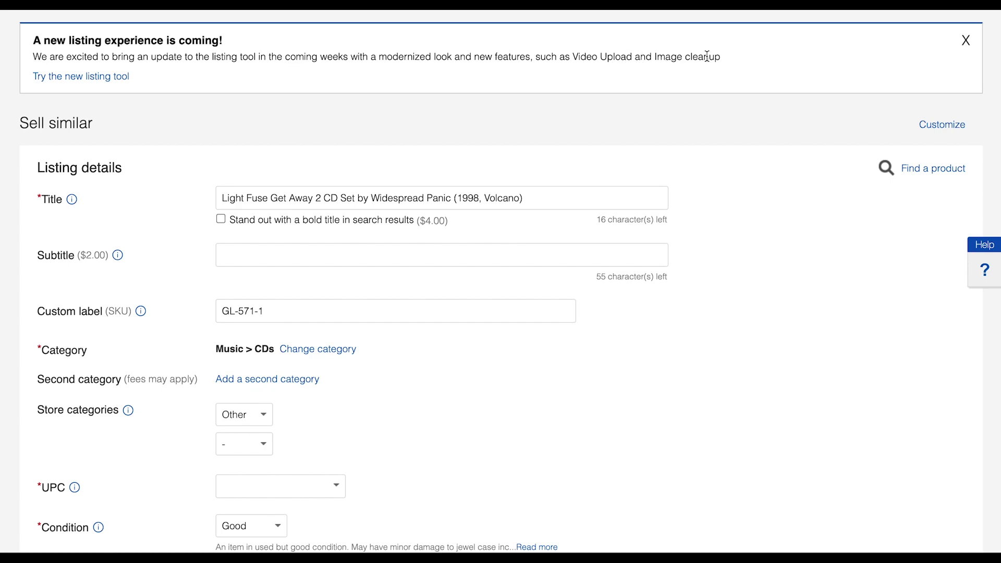
{"action": "left_click", "coordinate": [110, 76]}
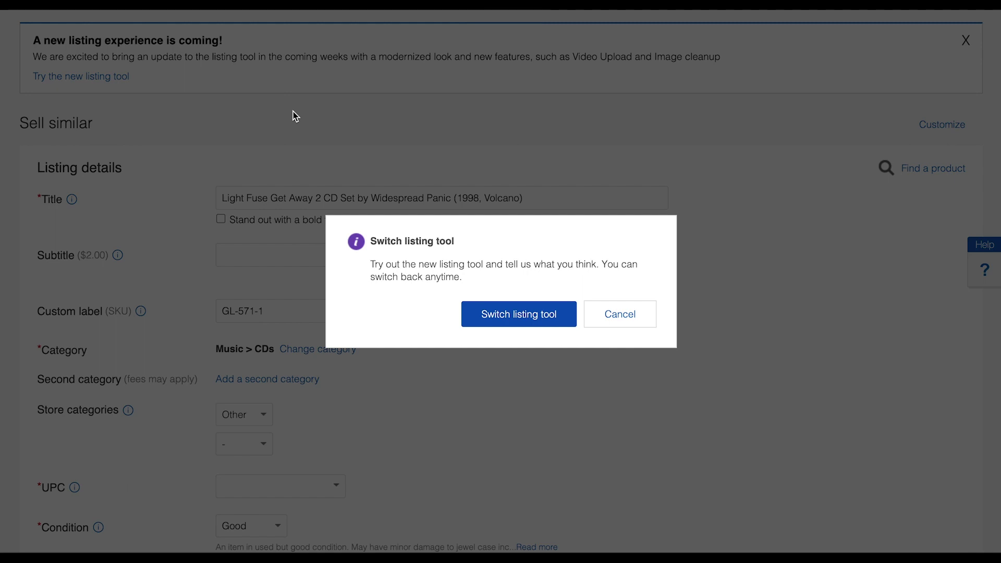
{"action": "left_click", "coordinate": [520, 314]}
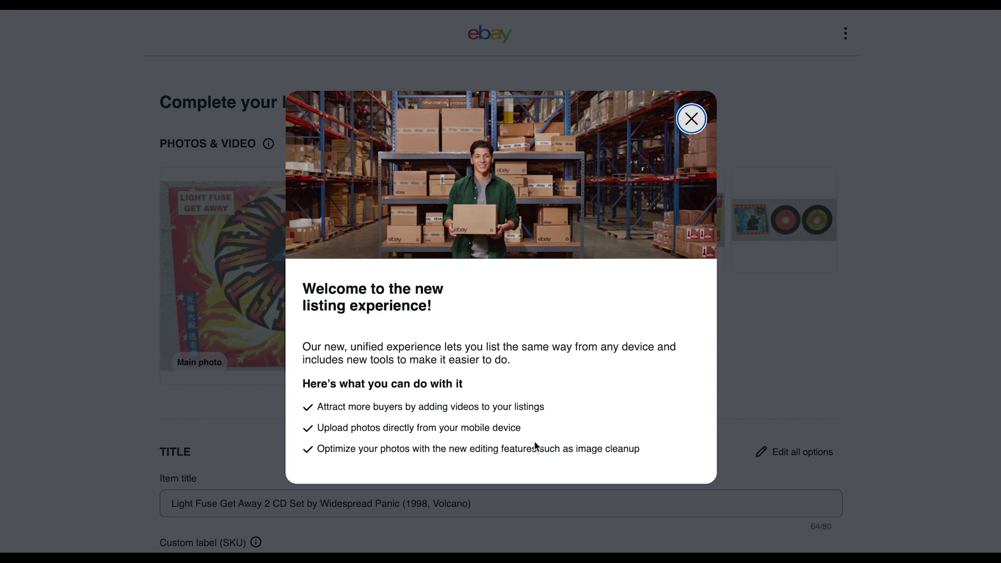
{"action": "left_click", "coordinate": [691, 120]}
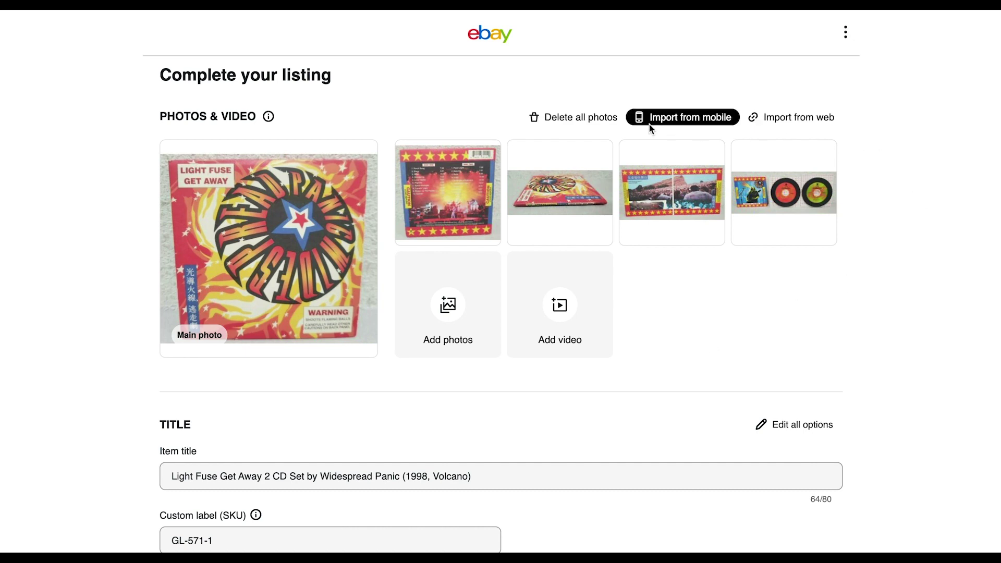
Step: Request a photo import from the mobile device for this listing and close the notification notice
{"action": "scroll", "coordinate": [834, 309], "scroll_direction": "down", "scroll_amount": 1}
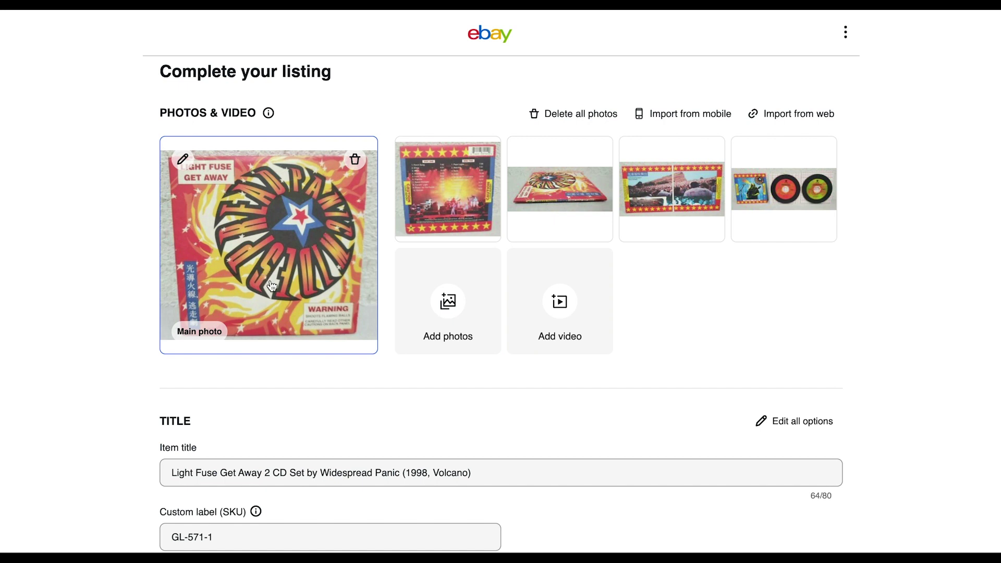
{"action": "left_click", "coordinate": [701, 116]}
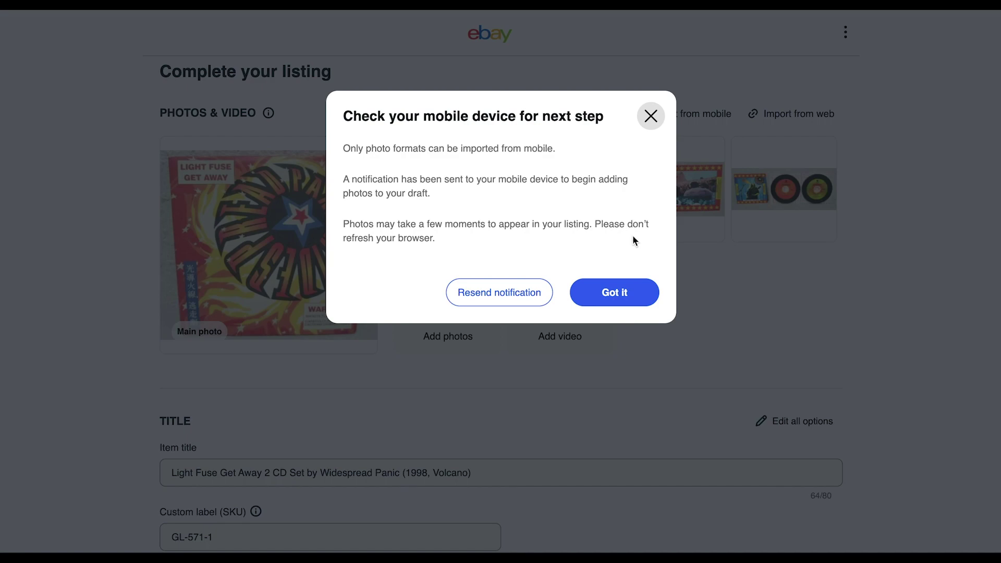
{"action": "left_click", "coordinate": [652, 117]}
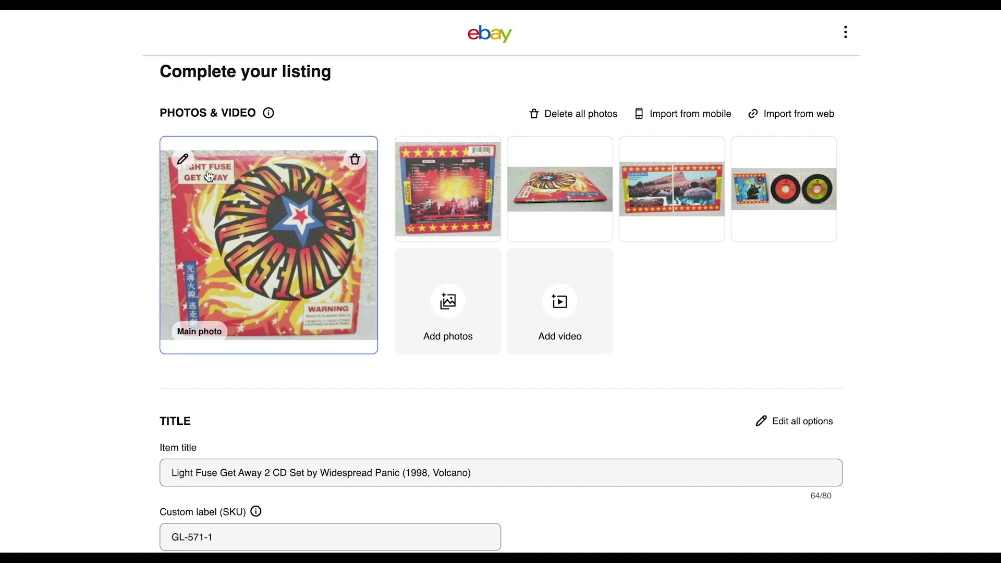
Step: Remove the background from the main photo, keeping the full image as the frame, and save the cleaned-up version
{"action": "left_click", "coordinate": [182, 159]}
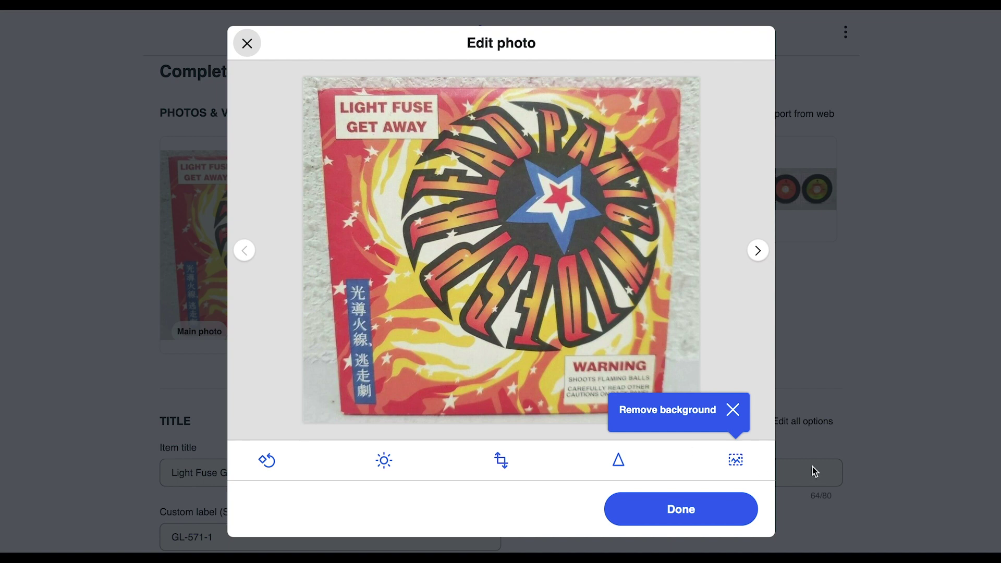
{"action": "left_click", "coordinate": [732, 410]}
{"action": "left_click", "coordinate": [735, 460]}
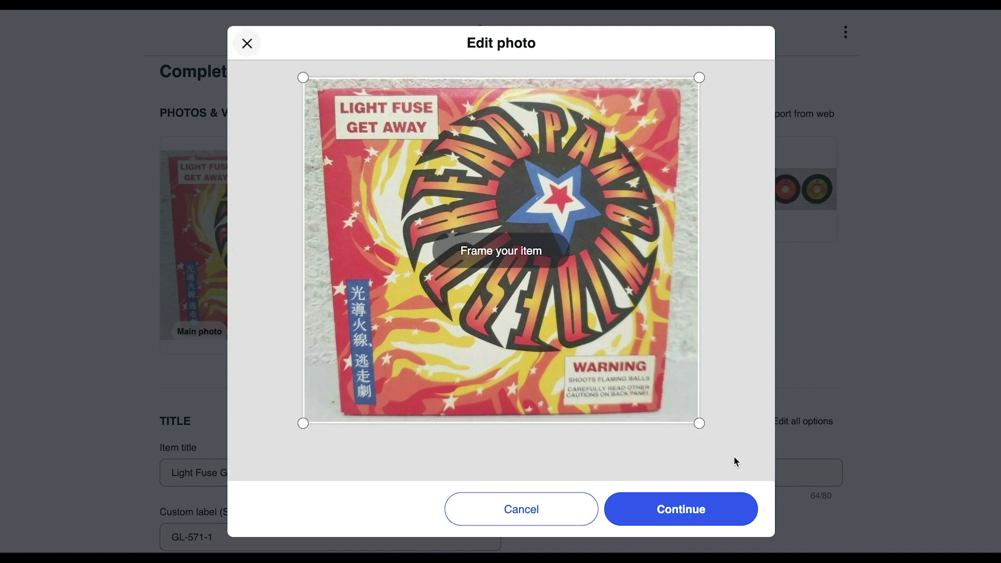
{"action": "left_click", "coordinate": [677, 511]}
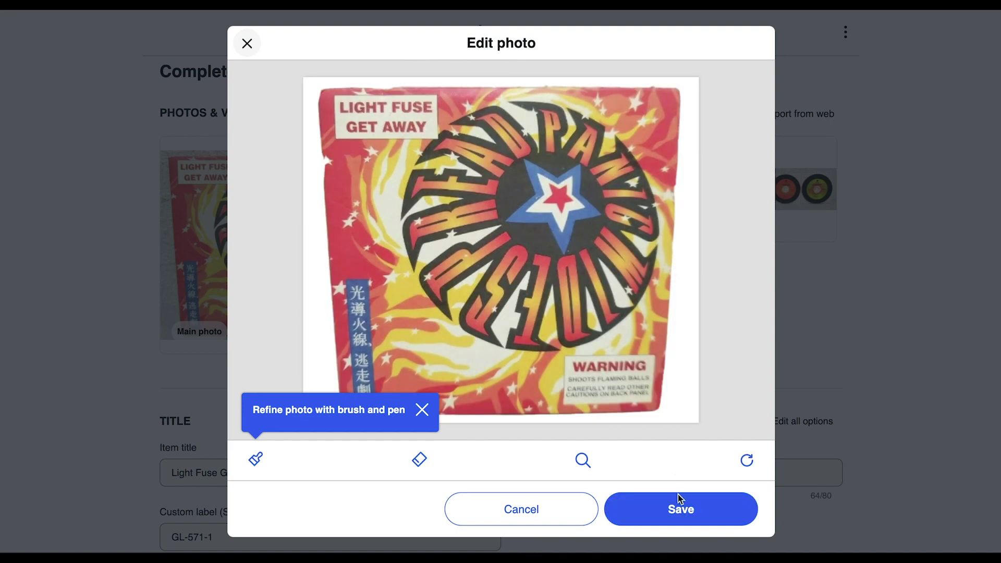
{"action": "left_click", "coordinate": [678, 510]}
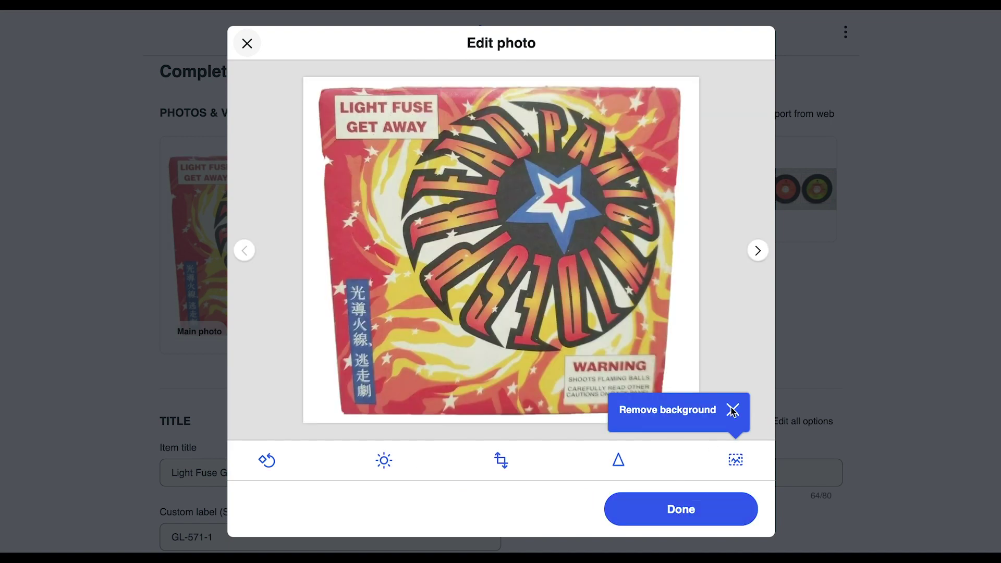